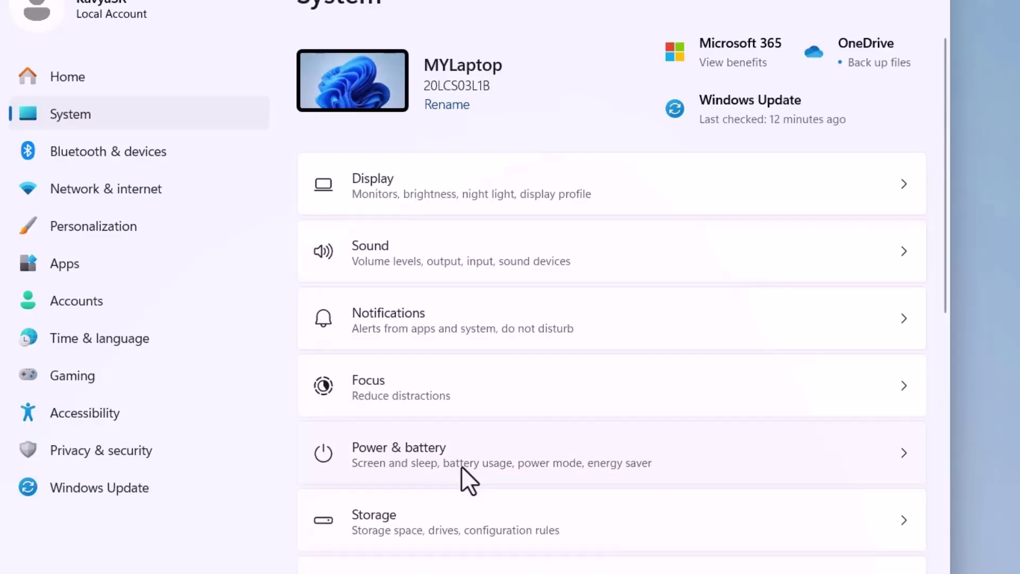
- Examine the plugged-in and on-battery Power Mode options in the Power & battery settings, and close Settings
click(461, 467)
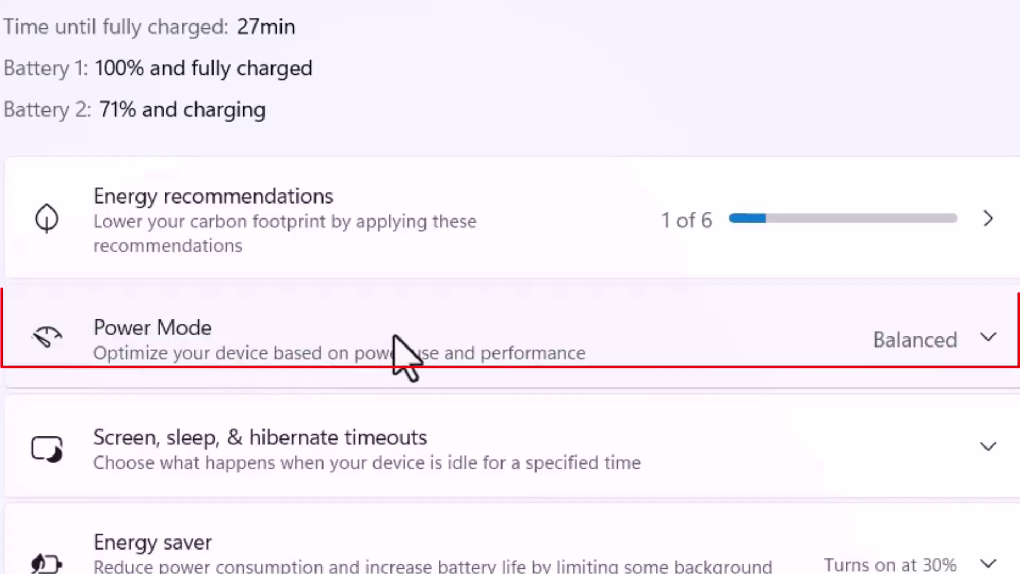
click(923, 361)
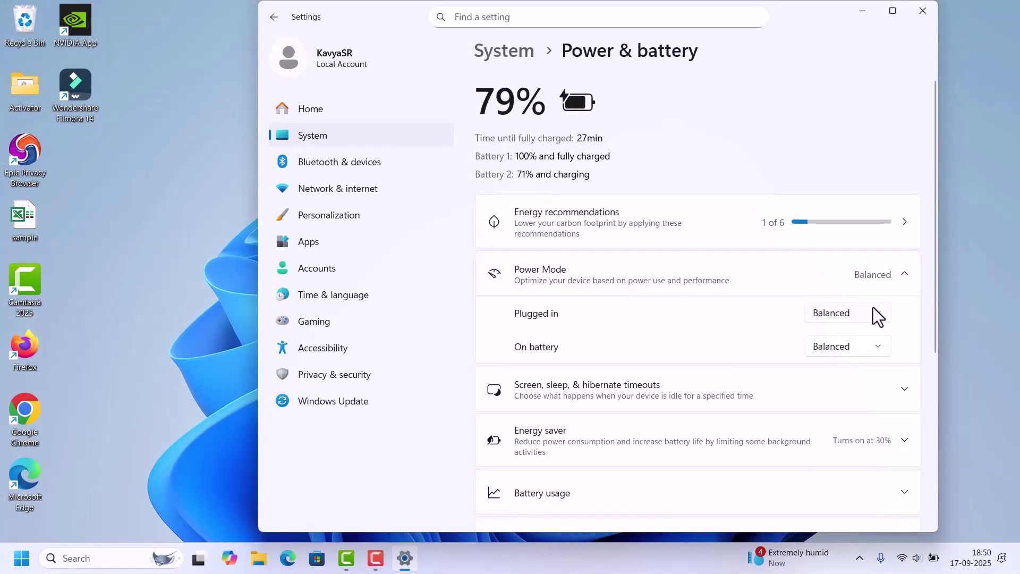
click(919, 11)
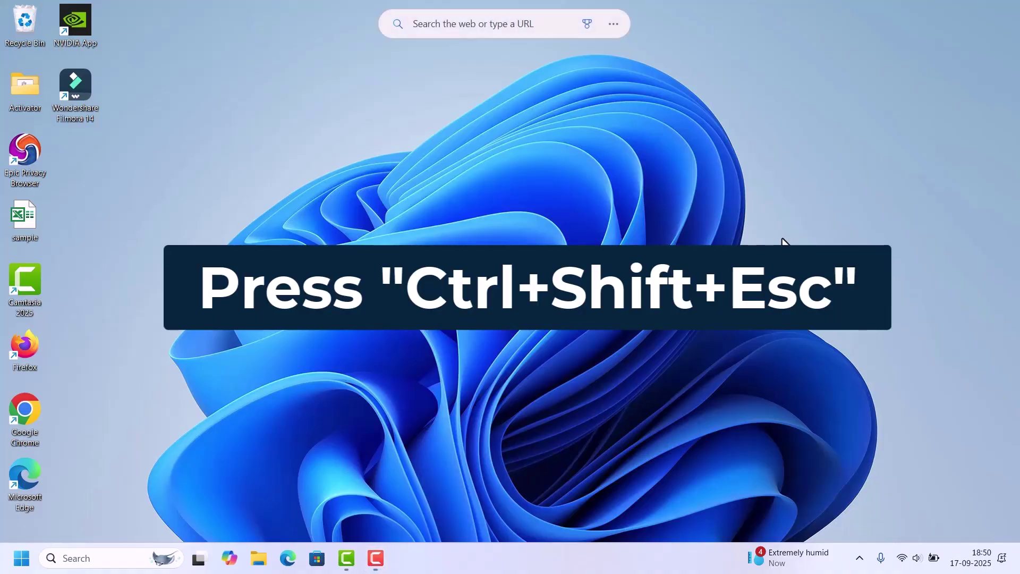
- Open Task Manager and examine the CPU and memory usage of the running apps and background processes
key(ctrl+shift+Escape)
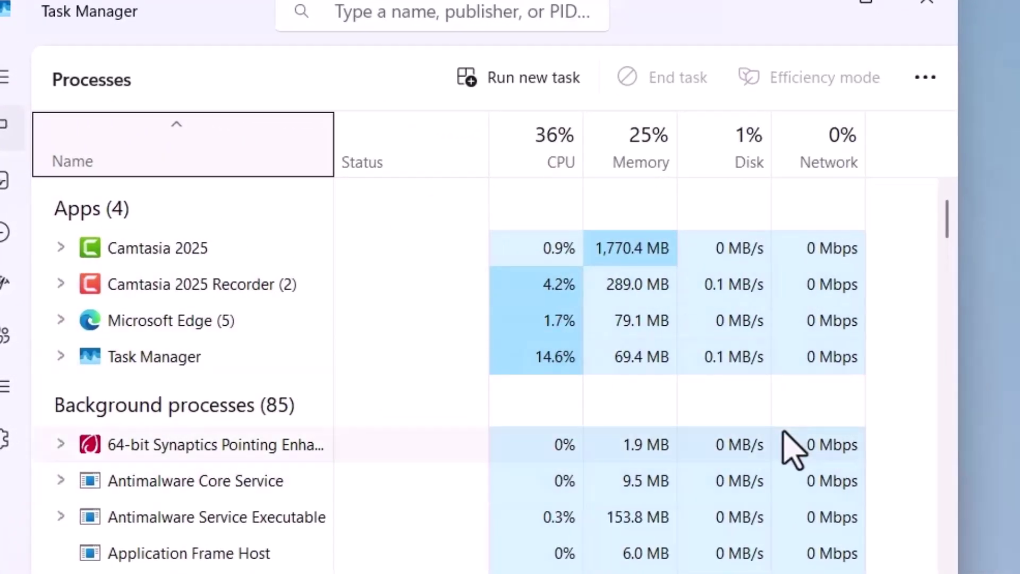
mouse_move(570, 162)
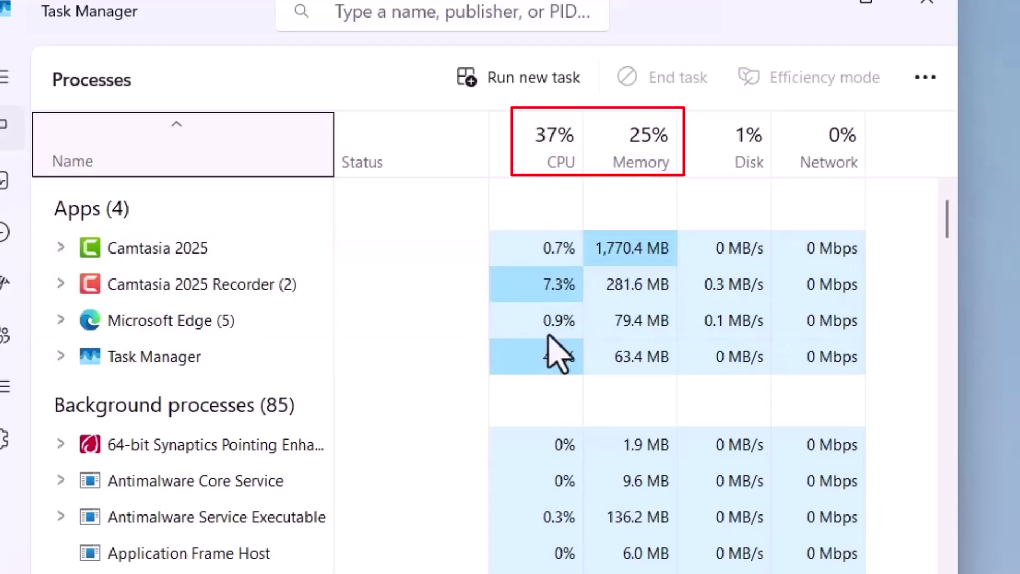
scroll(549, 473, down, 1)
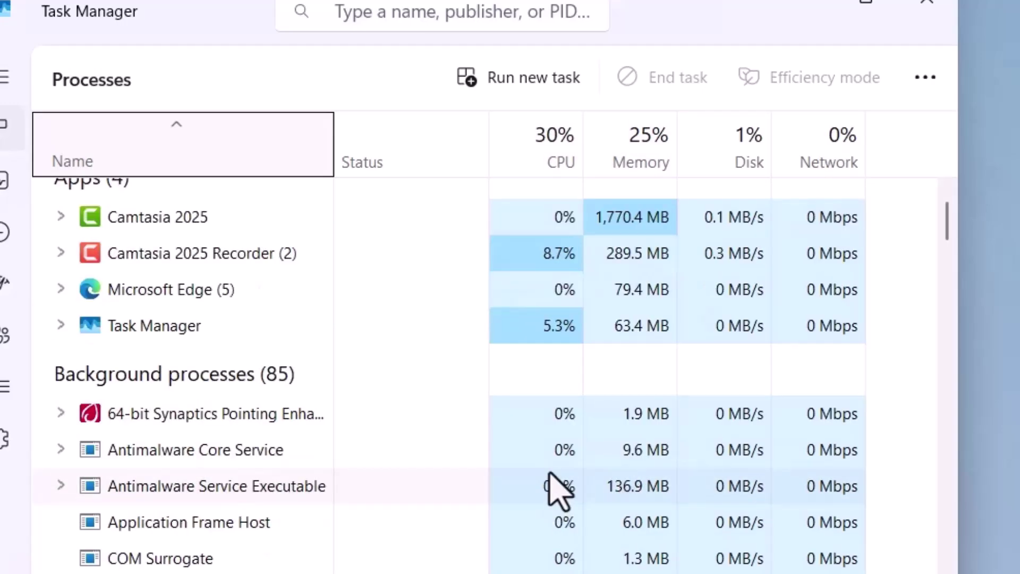
scroll(549, 473, down, 4)
scroll(549, 473, down, 3)
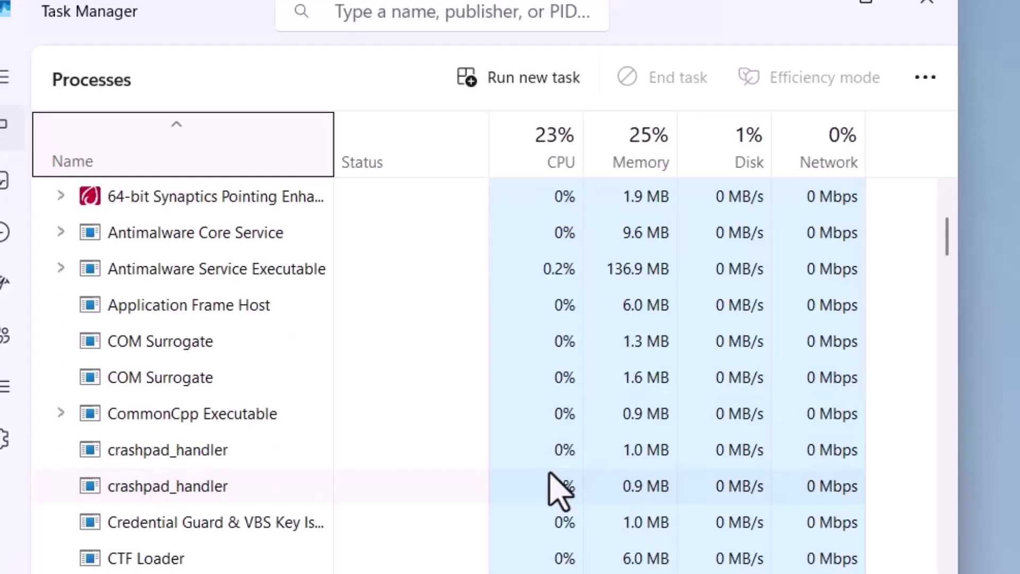
scroll(549, 472, down, 7)
scroll(547, 369, up, 15)
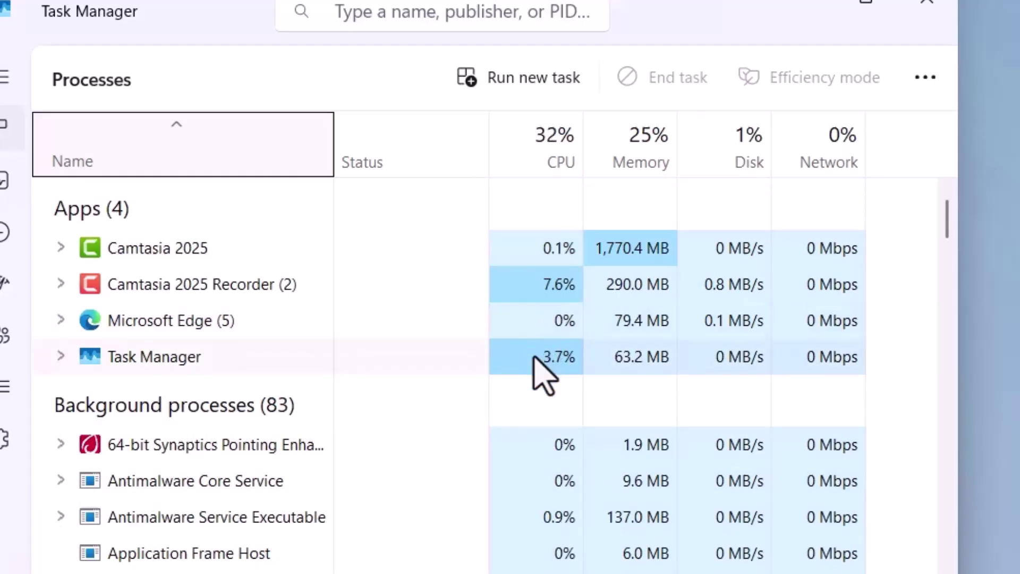
- End the Microsoft Edge task in the list of running apps and close Task Manager
click(213, 357)
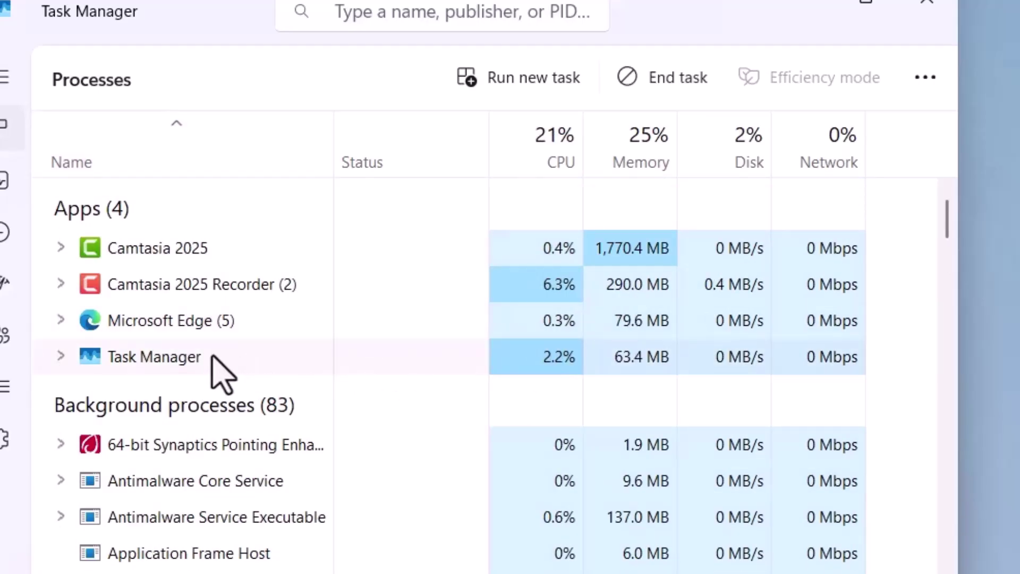
right_click(212, 335)
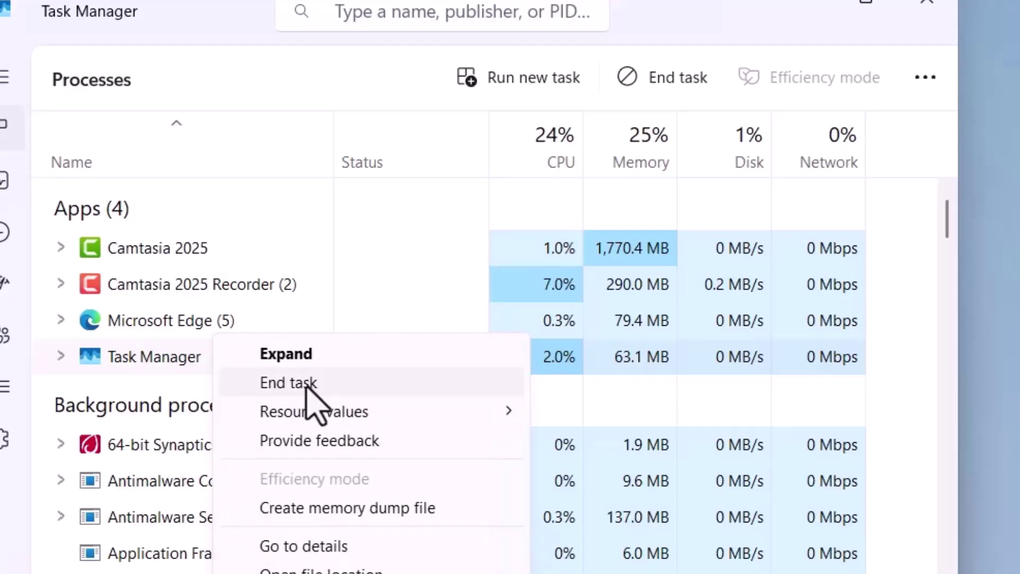
right_click(148, 325)
right_click(148, 325)
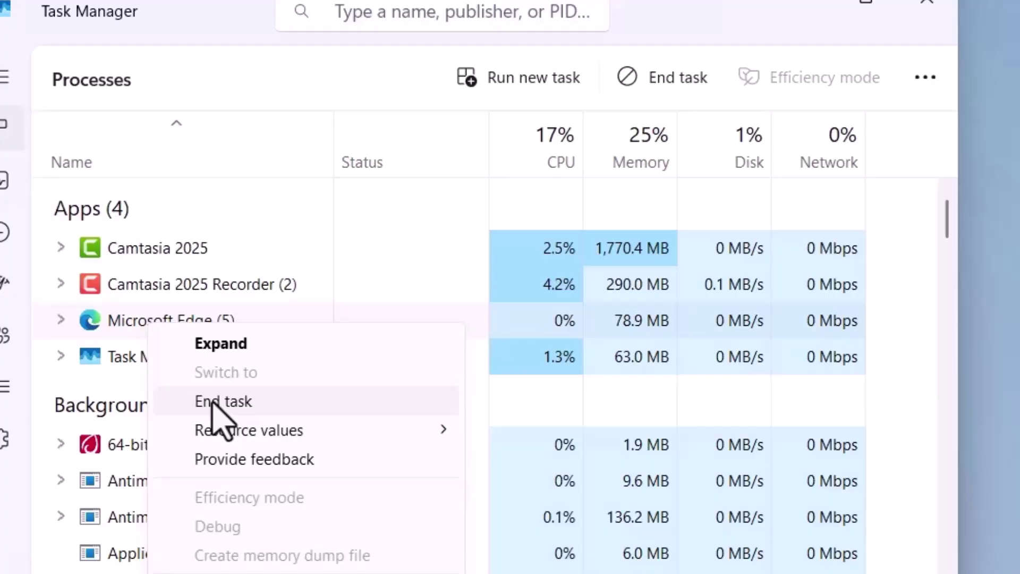
click(215, 402)
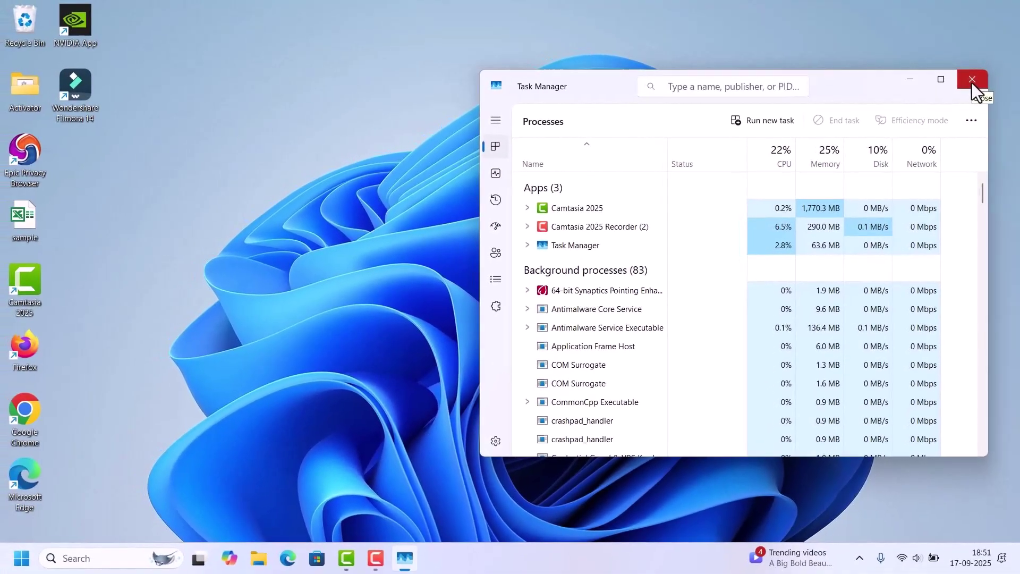
click(972, 80)
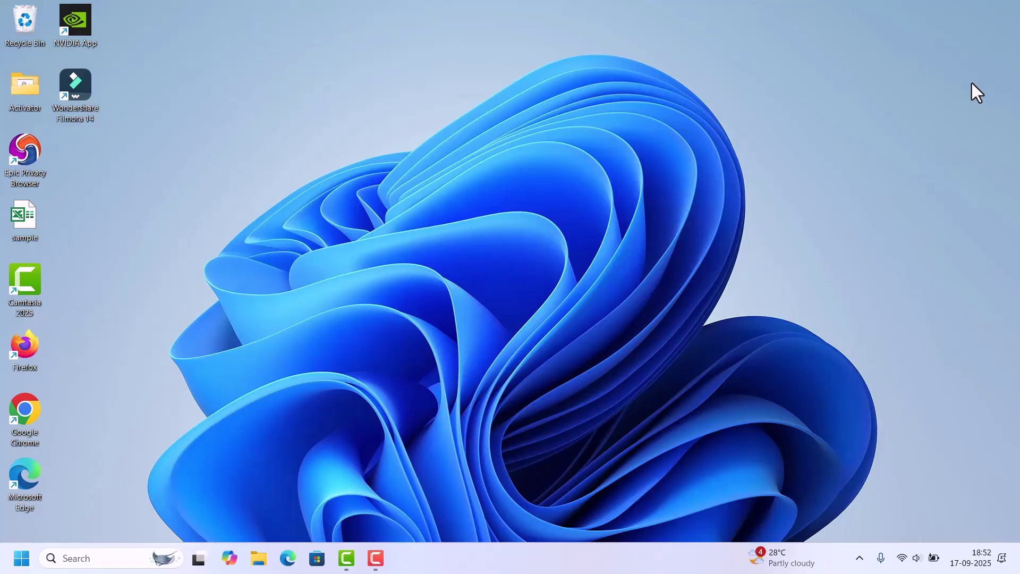
- Open Device Manager and expand the Display adapters category
key(super+x)
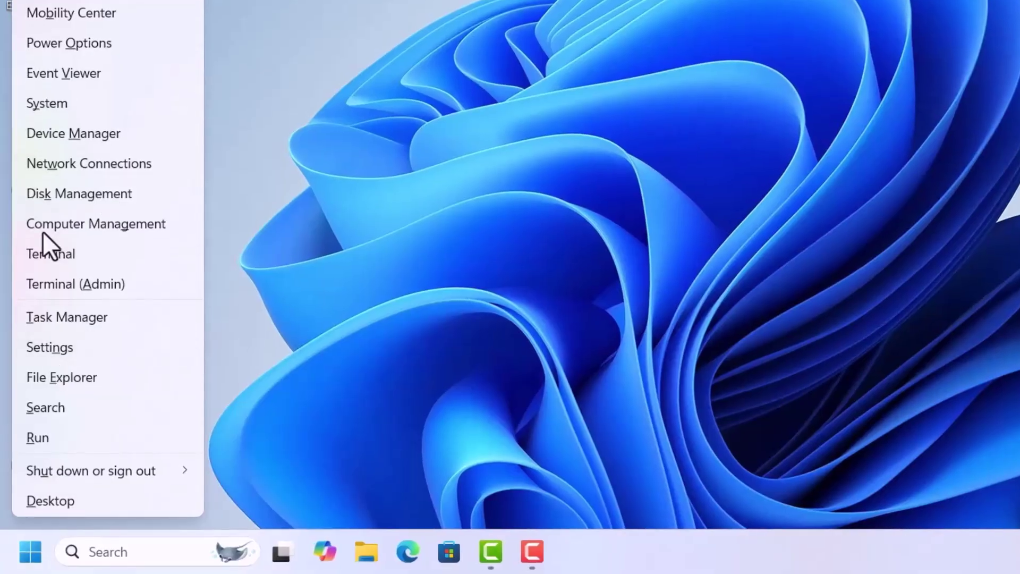
click(82, 135)
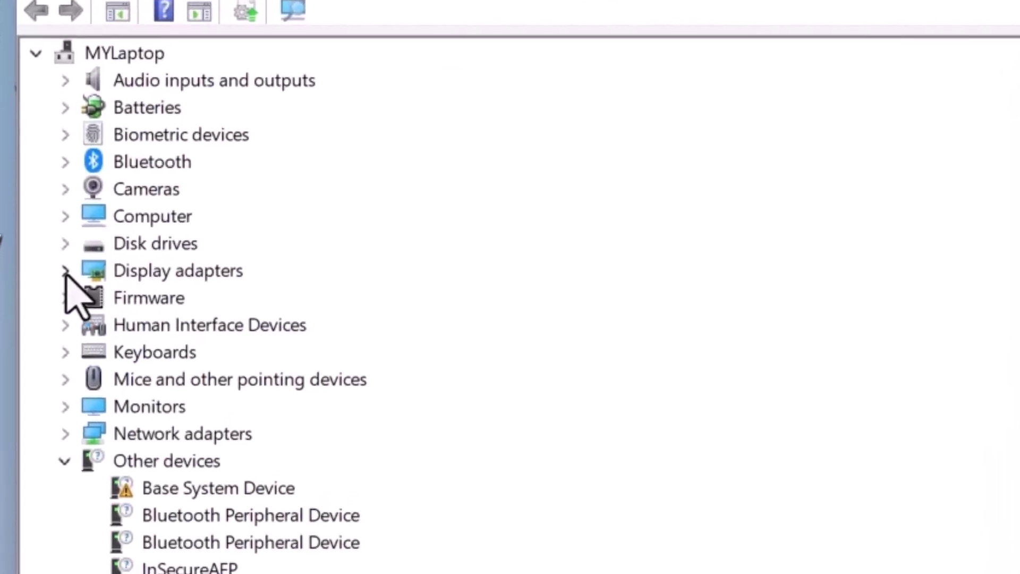
click(65, 271)
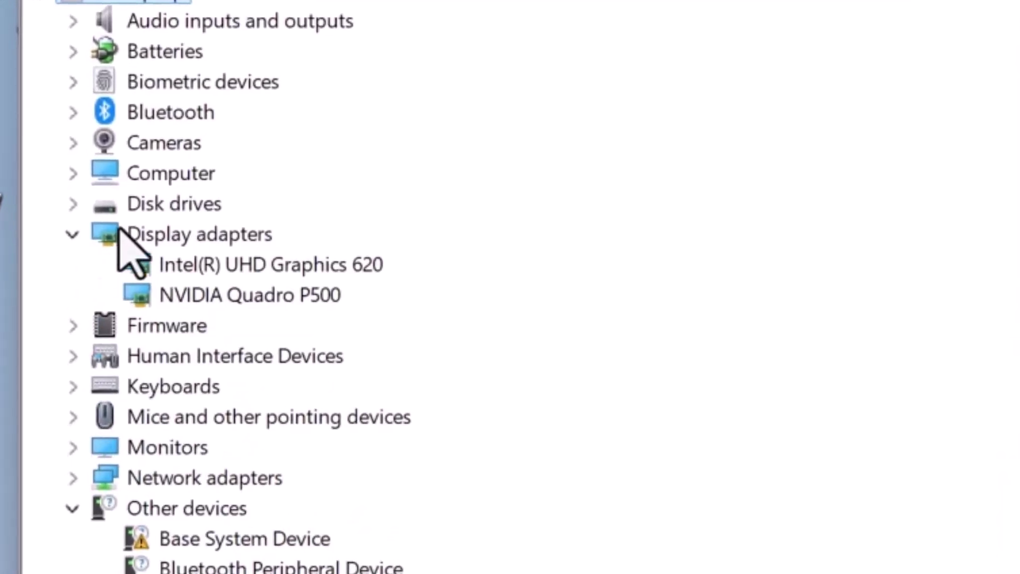
- Run an automatic driver search for the Intel(R) UHD Graphics 620 display adapter and close the update wizard
click(214, 264)
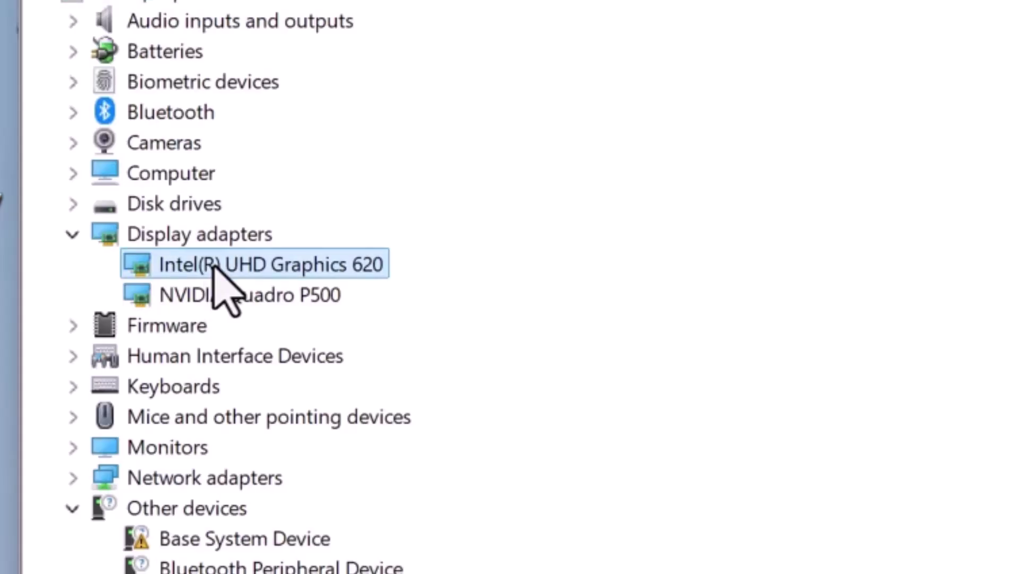
right_click(215, 264)
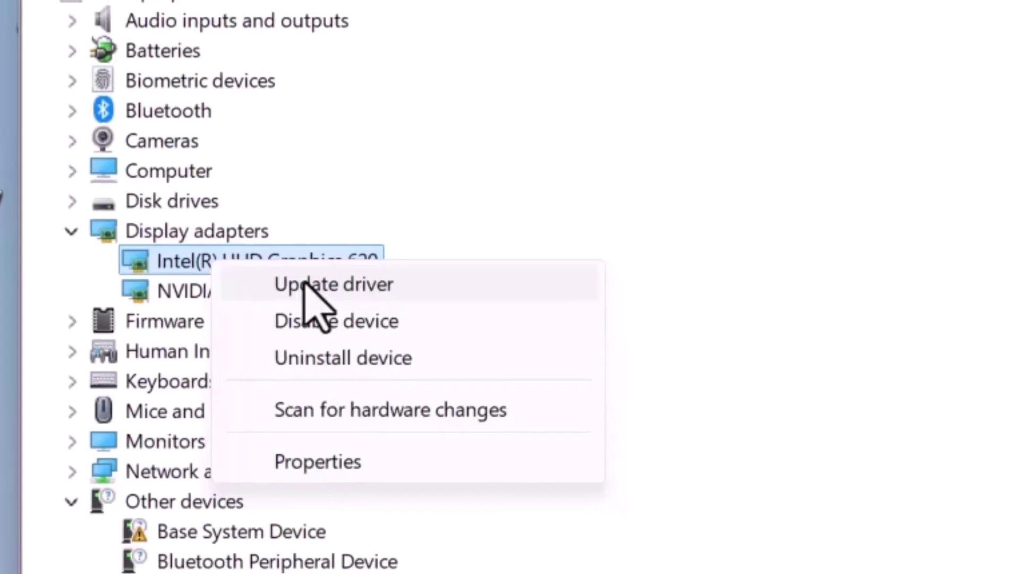
click(310, 288)
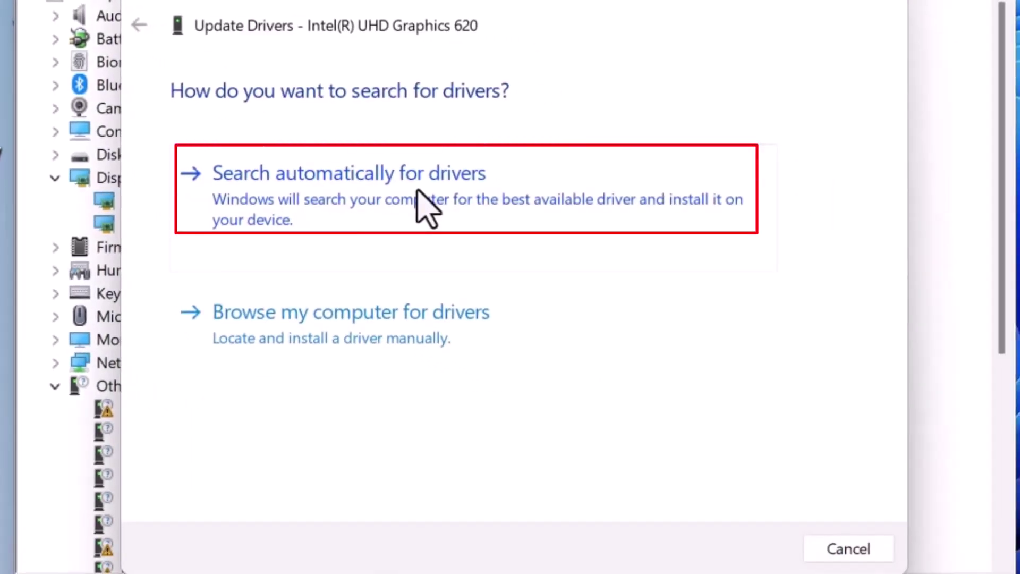
click(419, 198)
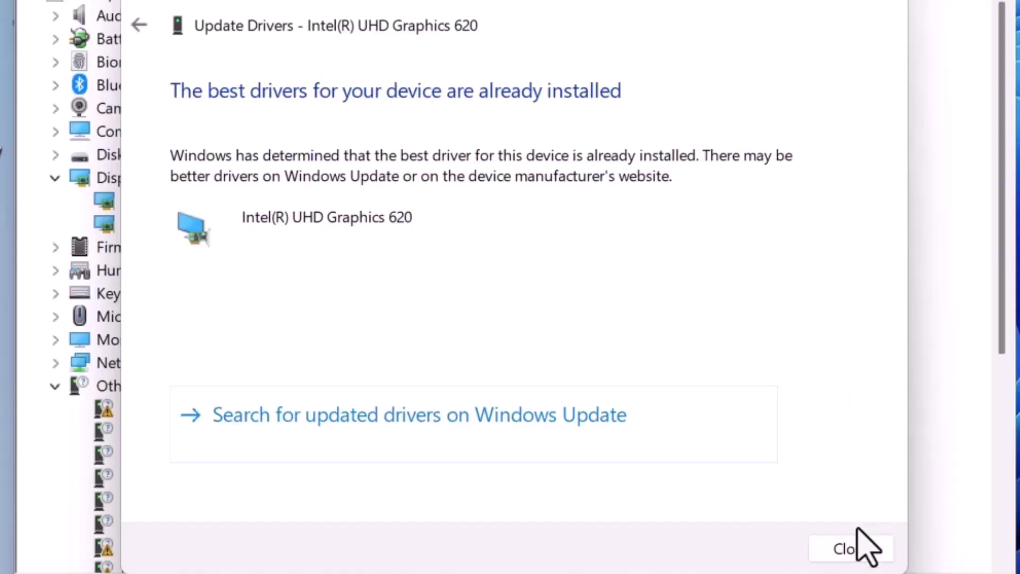
click(850, 550)
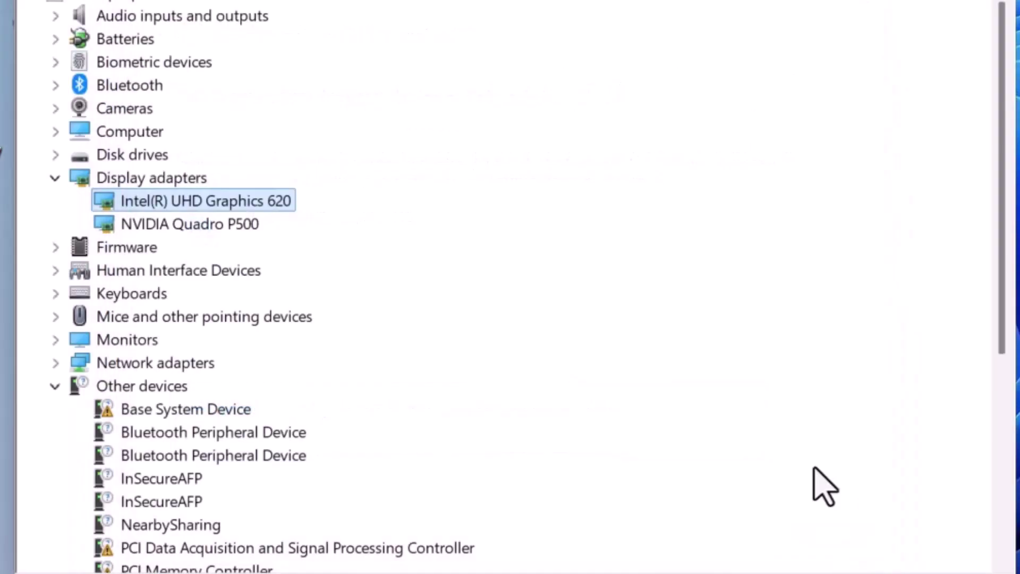
- Run an automatic driver search for the NVIDIA Quadro P500 display adapter, and close the update wizard and Device Manager
click(121, 225)
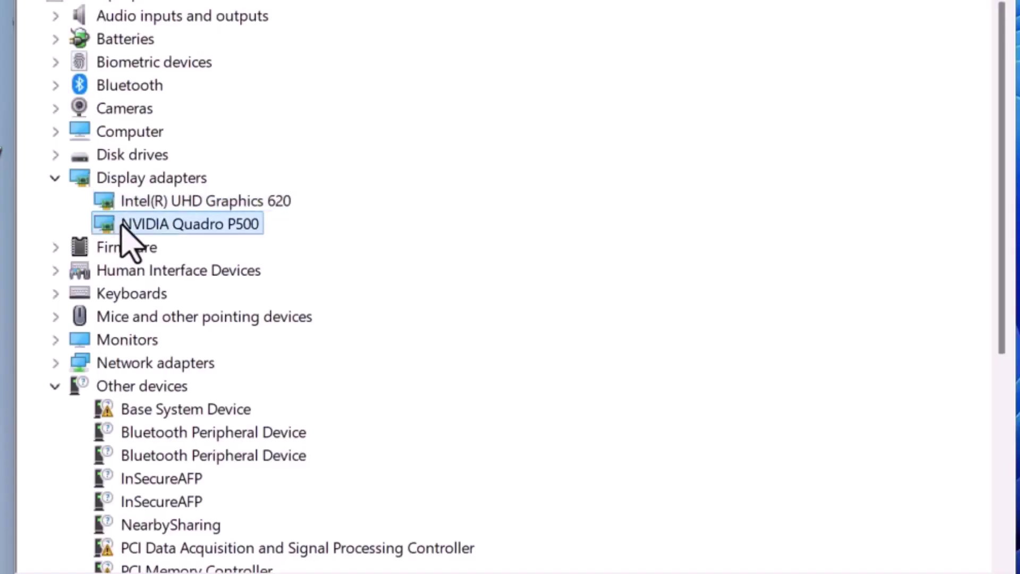
right_click(128, 239)
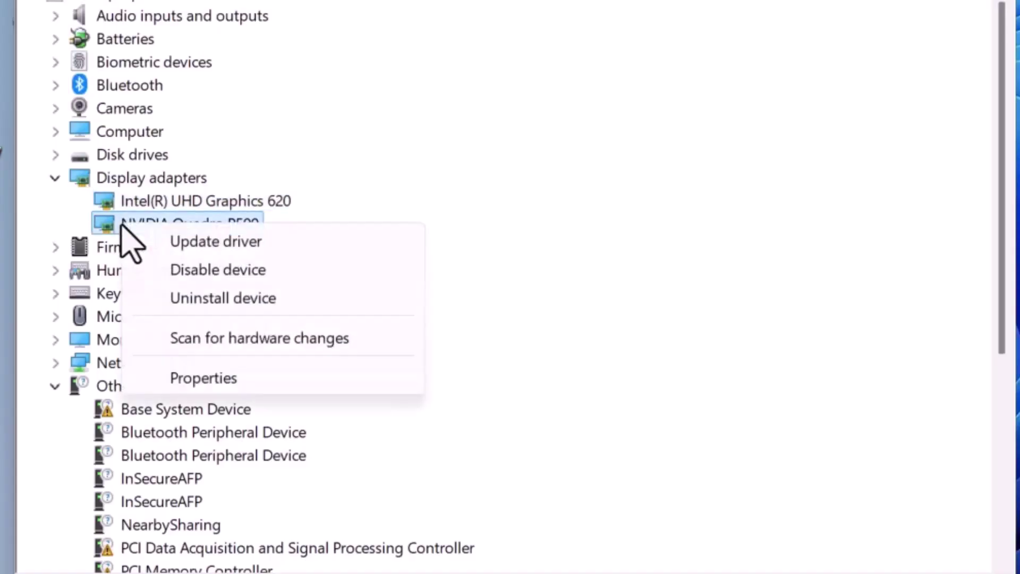
click(201, 241)
click(319, 200)
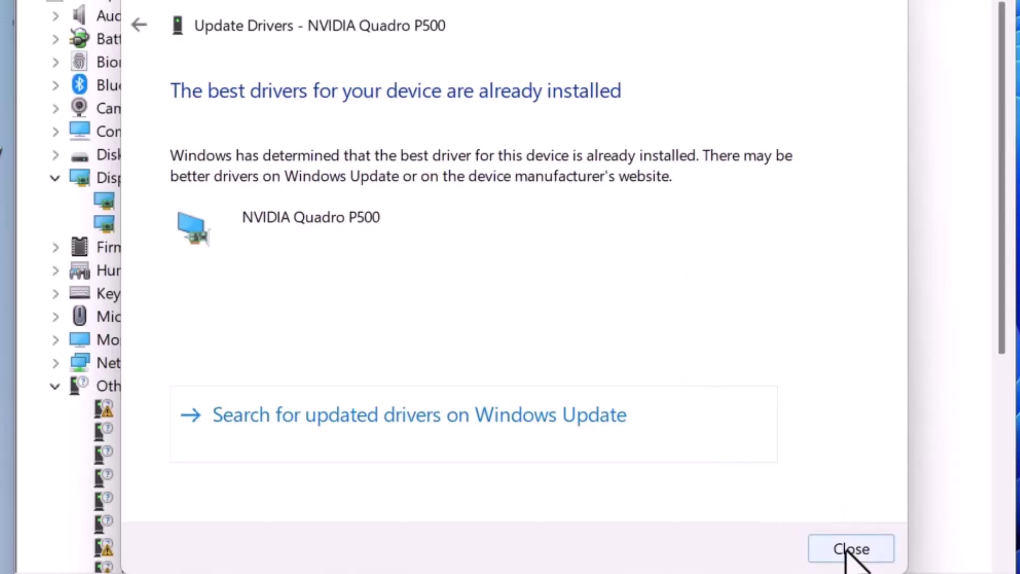
click(851, 550)
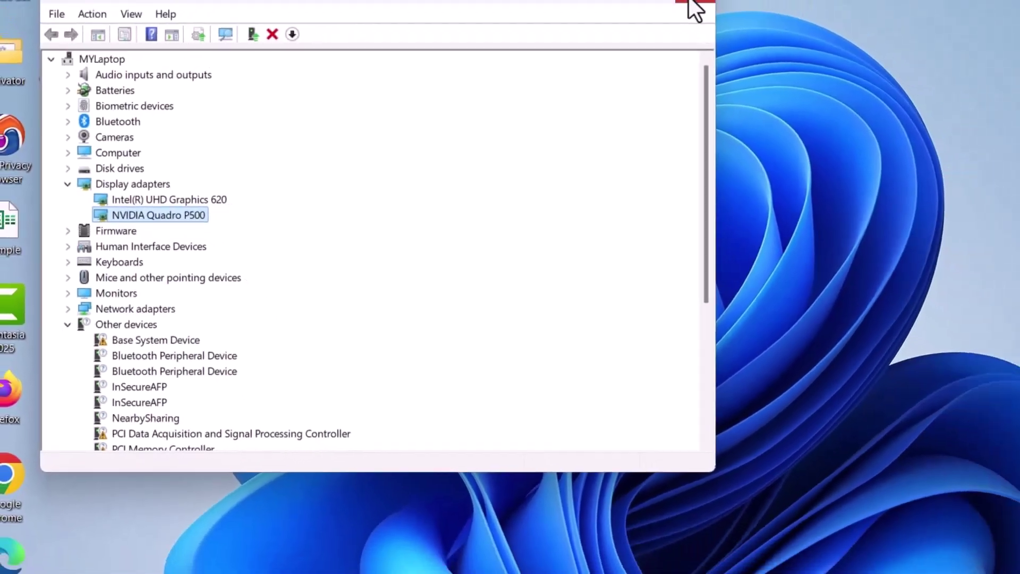
click(691, 4)
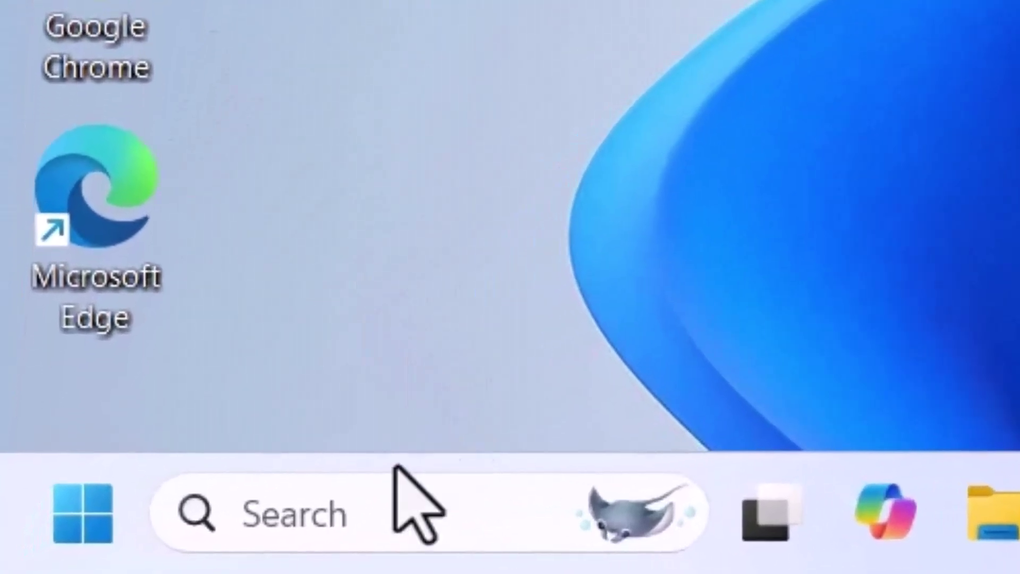
- Search Windows for "storage", examine the Storage Sense cleanup schedules in the storage settings, and close Settings
click(396, 469)
text(storage)
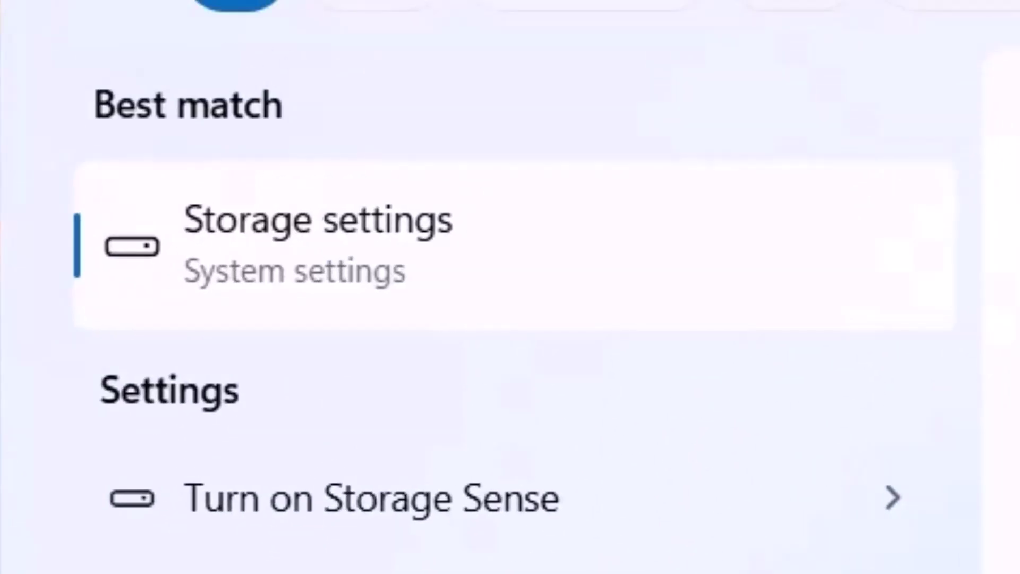
key(Return)
scroll(614, 406, down, 3)
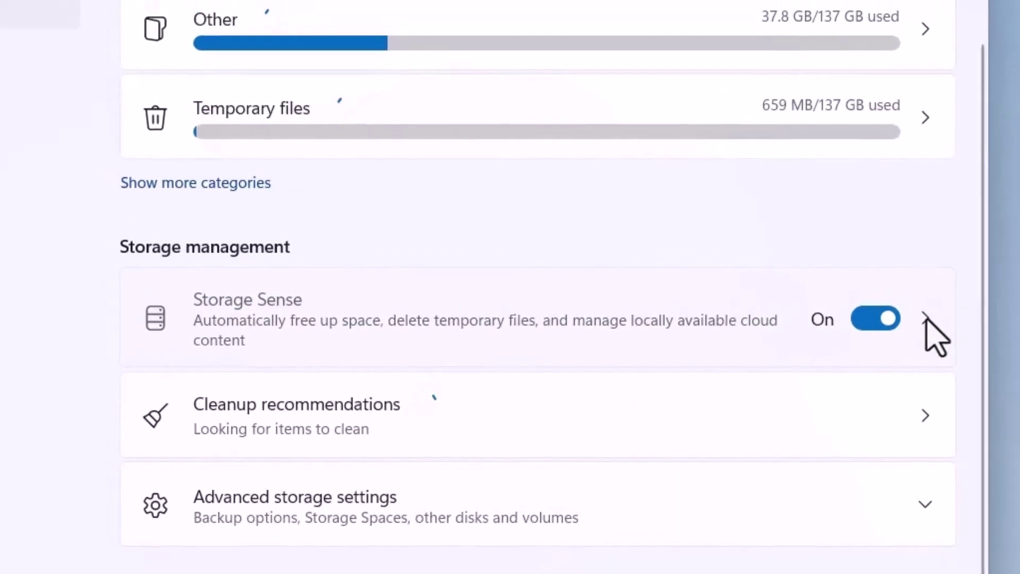
click(935, 337)
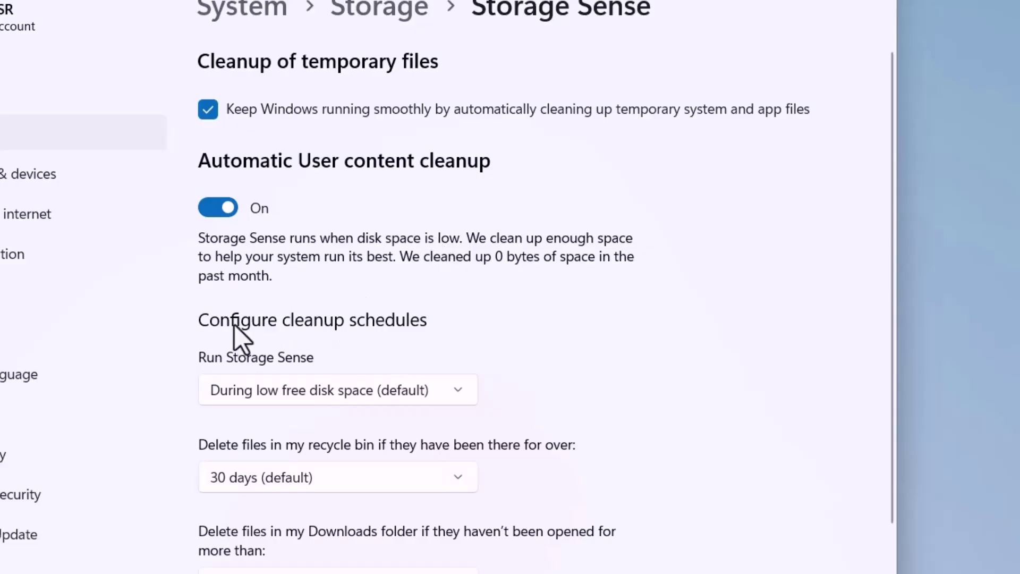
scroll(419, 540, down, 4)
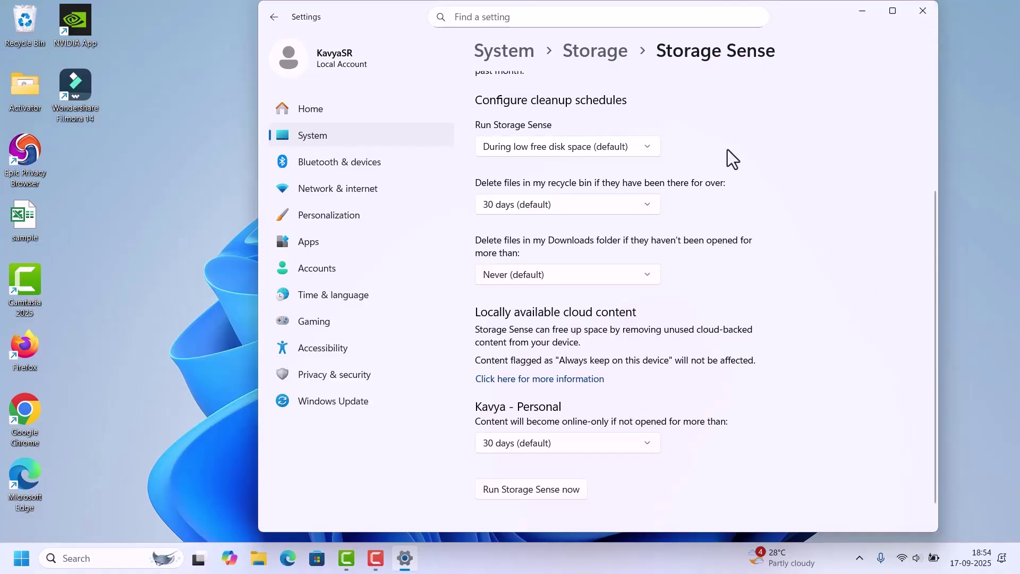
click(927, 12)
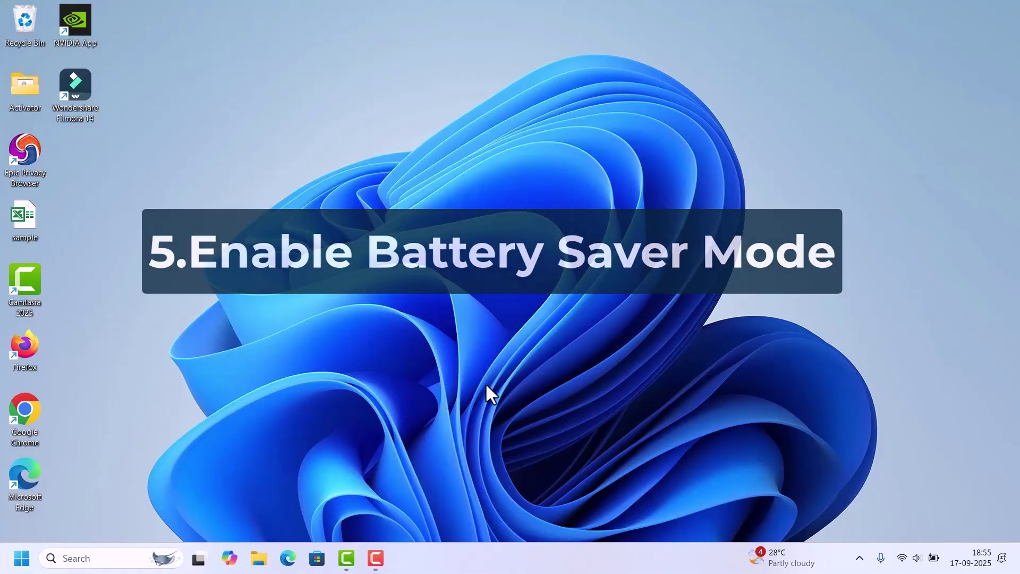
- Open the Power & battery page in the Windows System settings
click(19, 561)
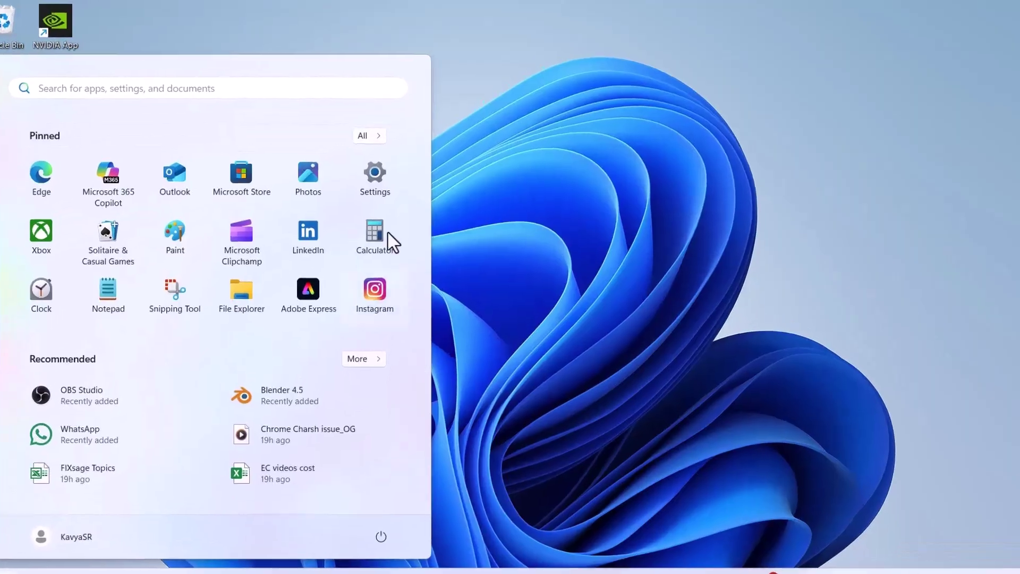
click(374, 171)
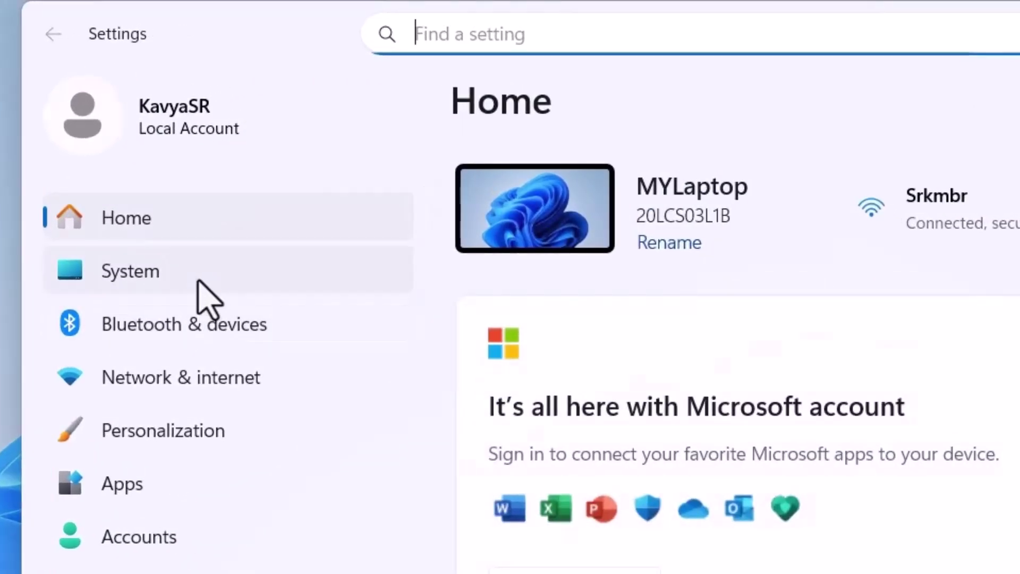
click(178, 283)
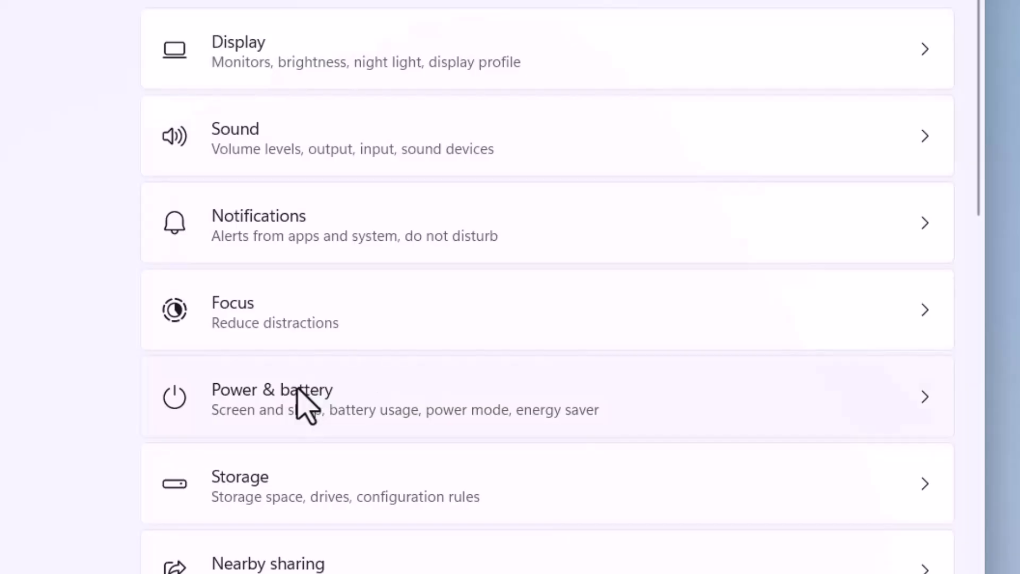
click(297, 390)
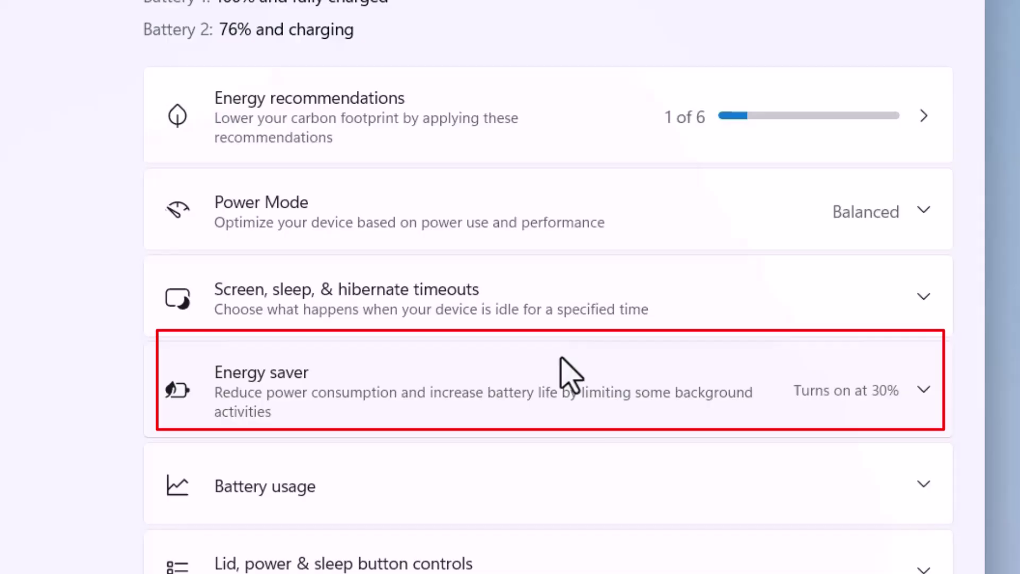
- Expand the Energy saver settings and switch Always use energy saver on and back off
click(737, 388)
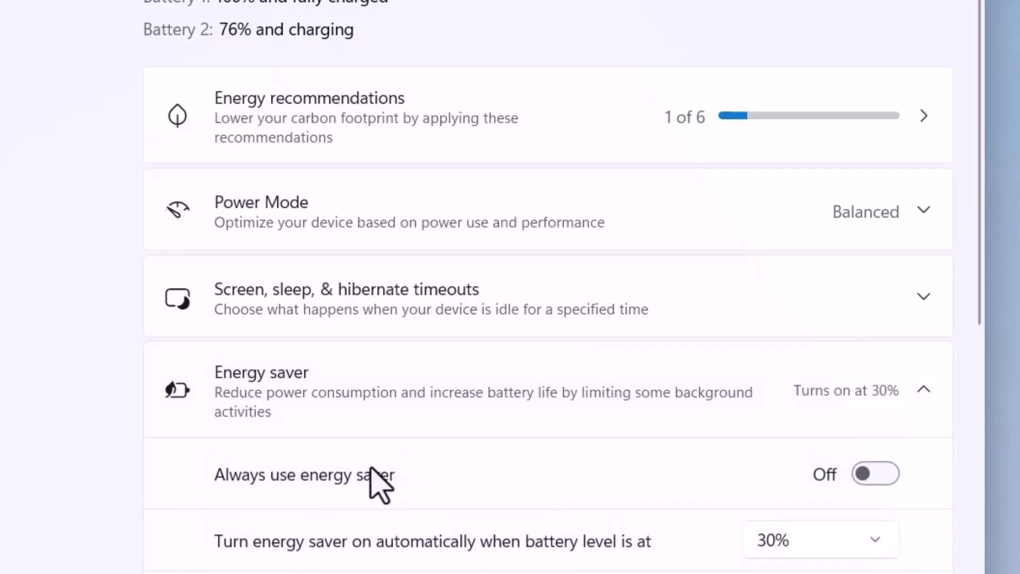
scroll(351, 475, down, 1)
scroll(343, 476, down, 2)
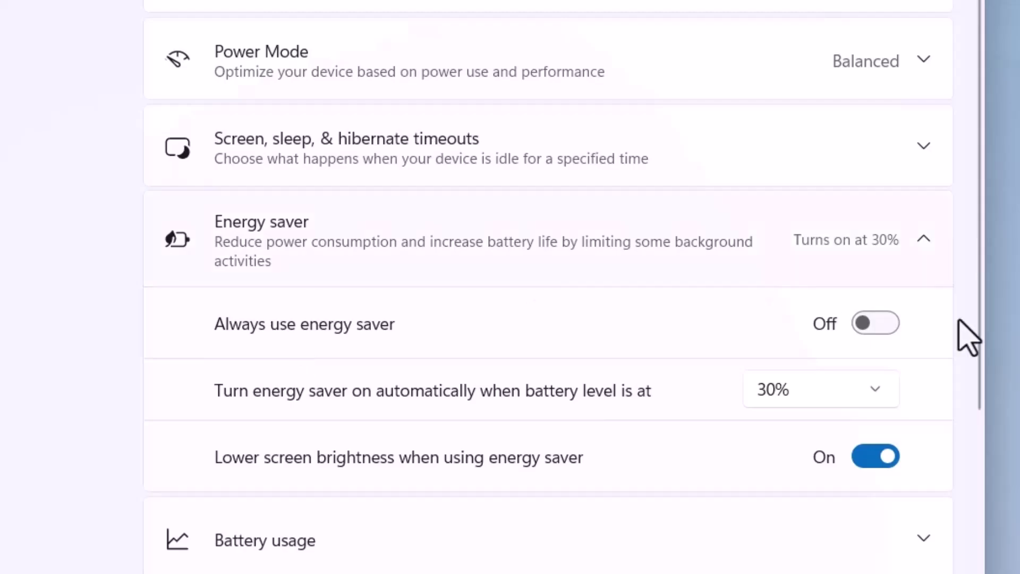
click(887, 329)
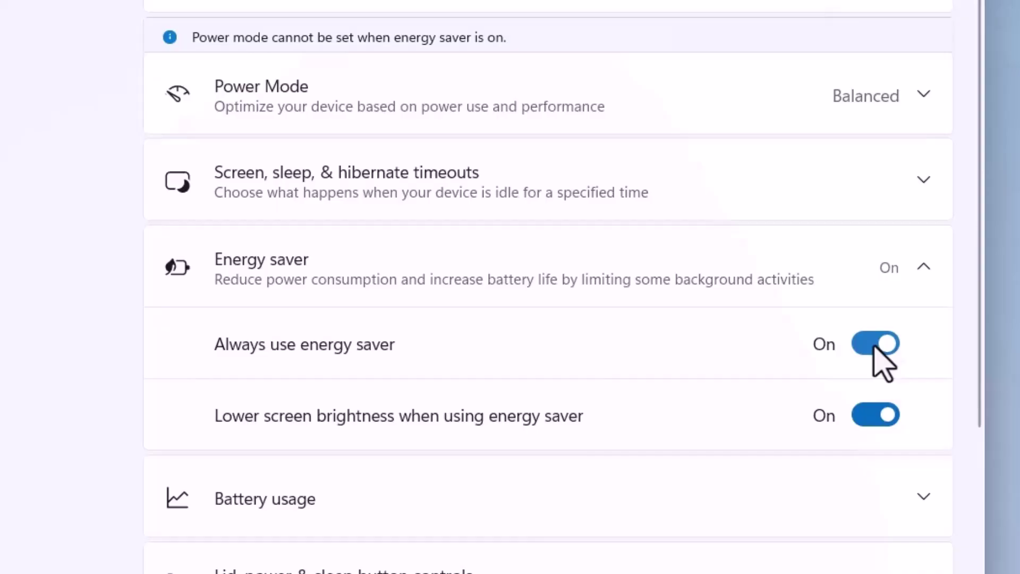
click(876, 346)
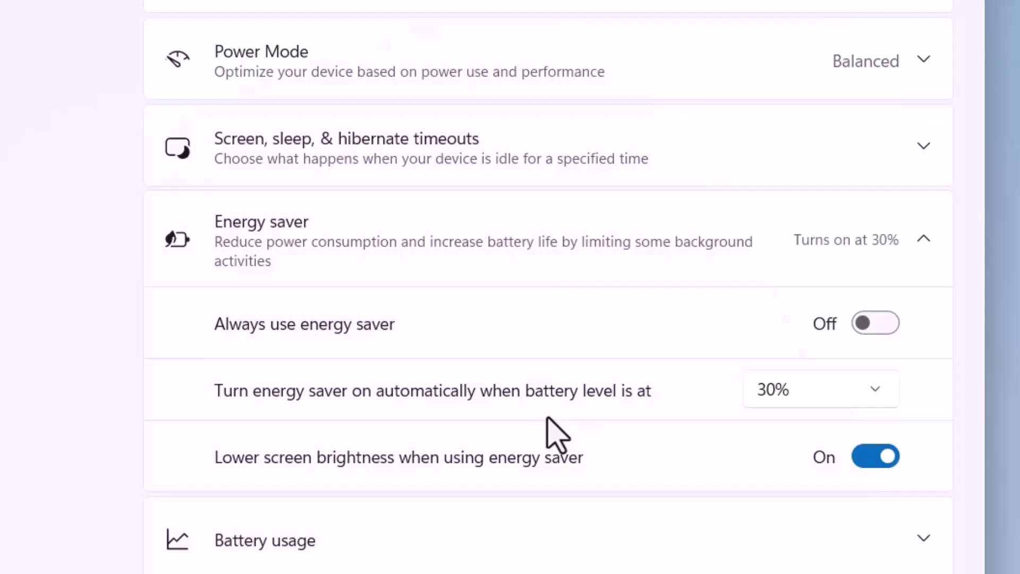
- Examine the battery level options for turning energy saver on automatically, and close Settings
click(797, 397)
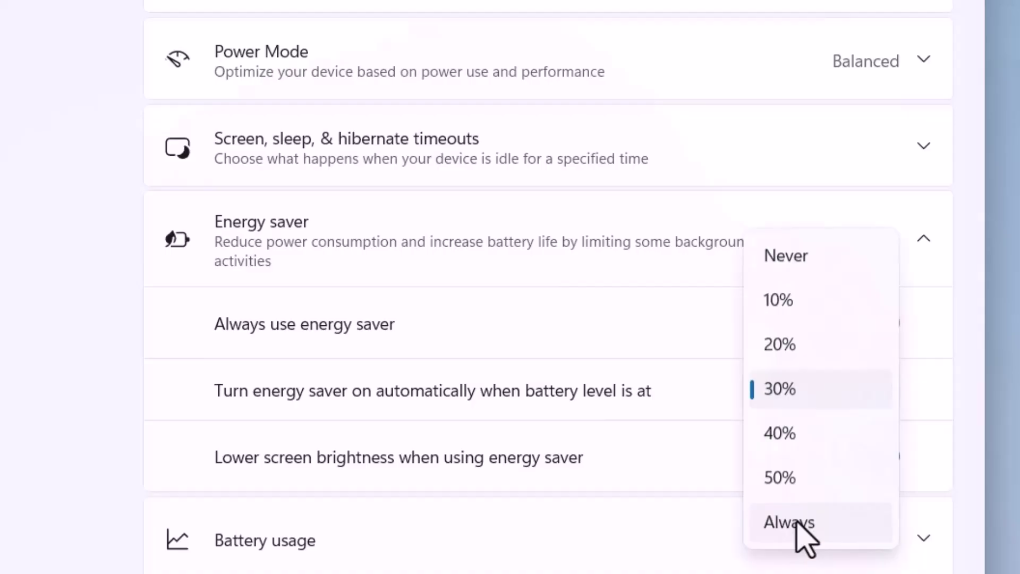
key(Escape)
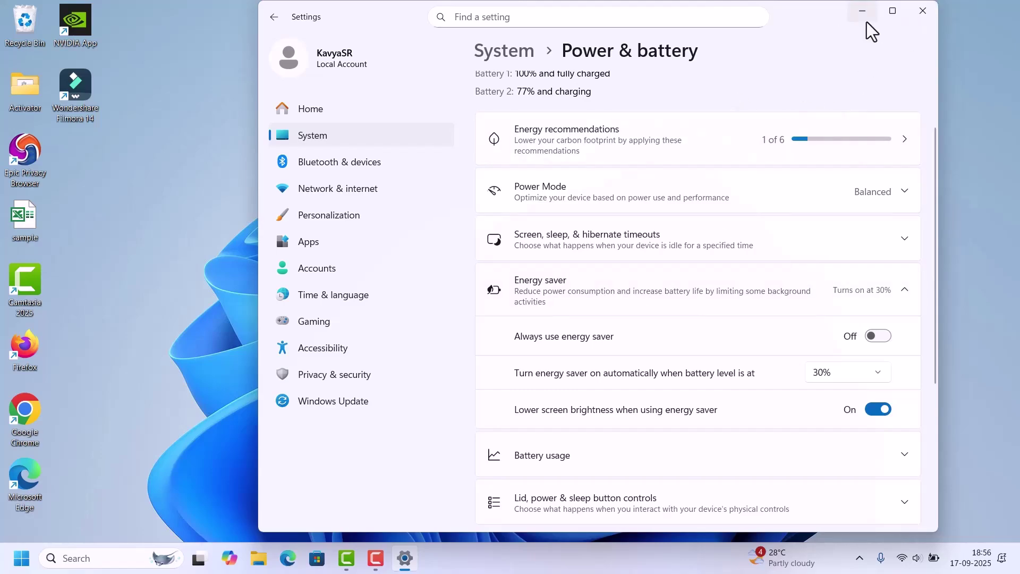
click(923, 12)
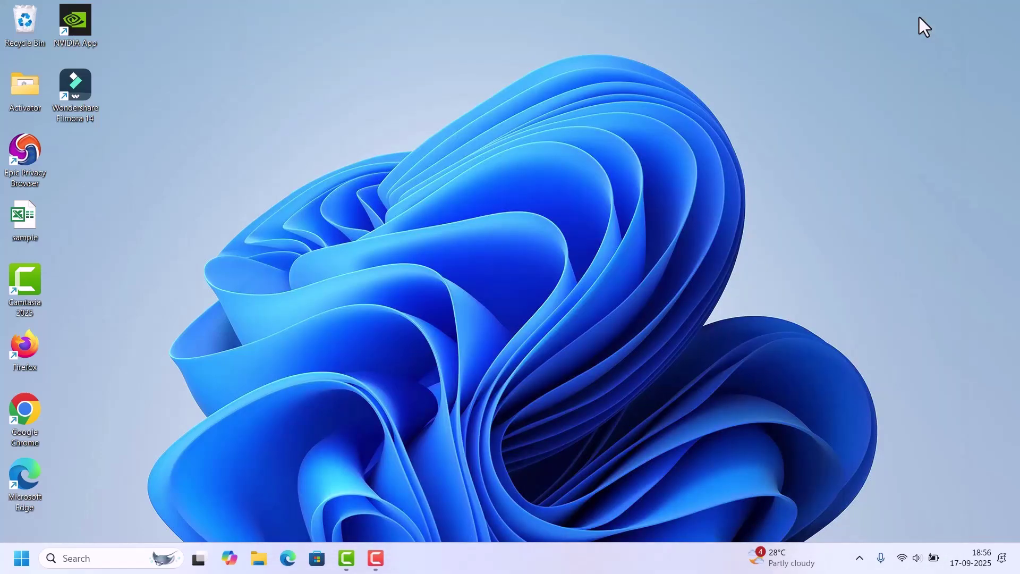